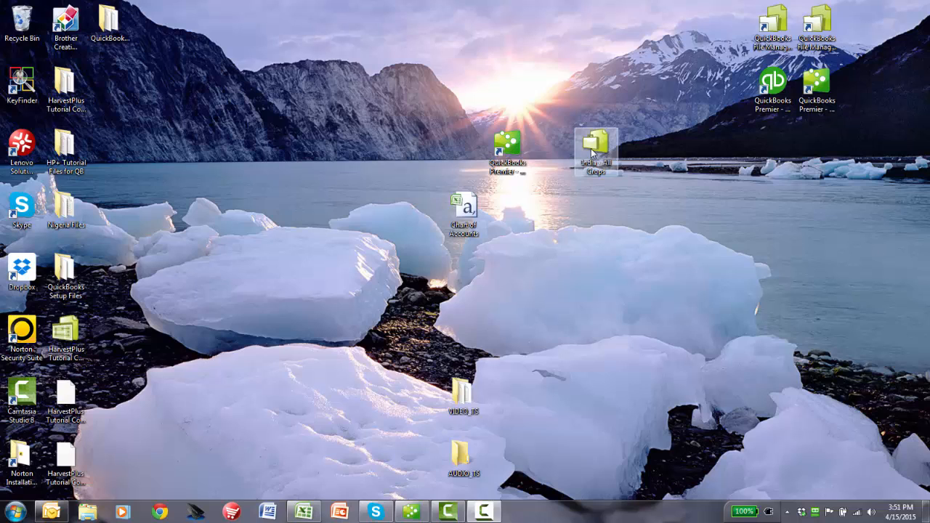
Step: Switch to QuickBooks Premier Nonprofit Edition and keep the current Windows color scheme without showing the message again
left_click_drag(593, 152, 594, 172)
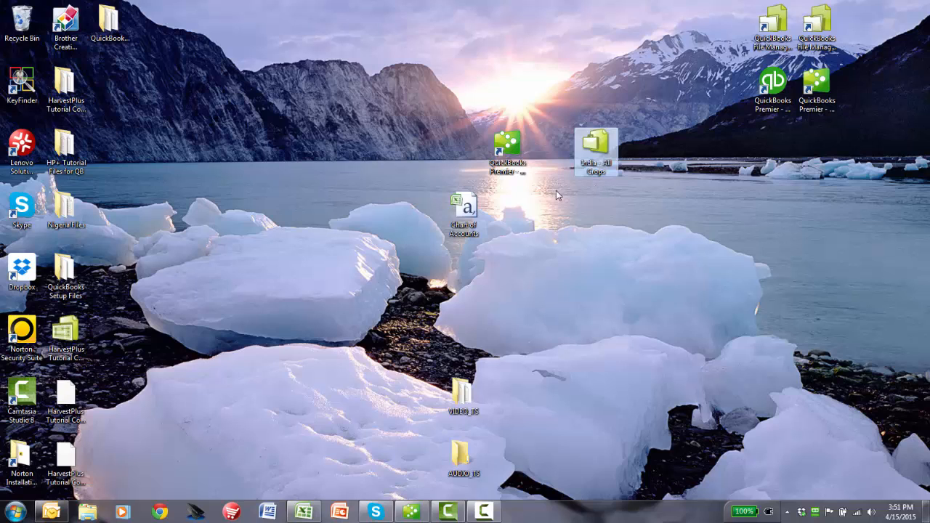
left_click(513, 161)
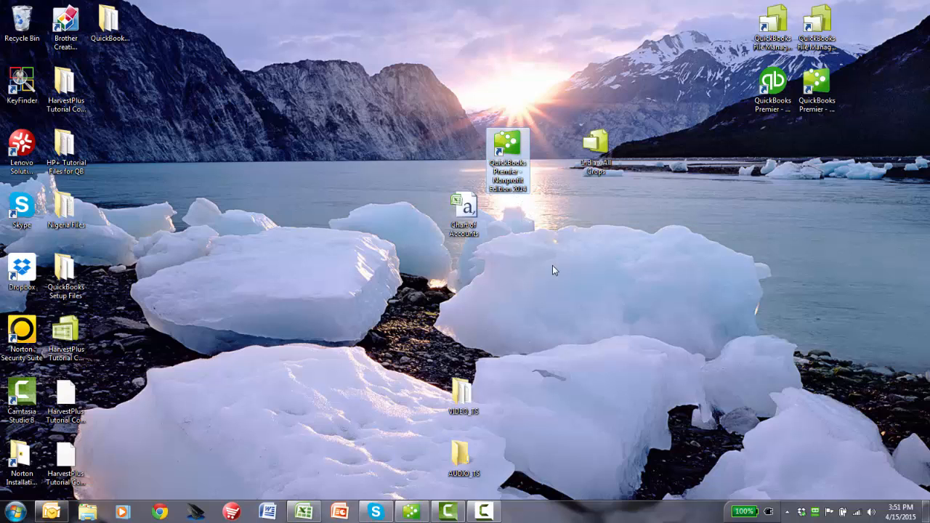
left_click(412, 513)
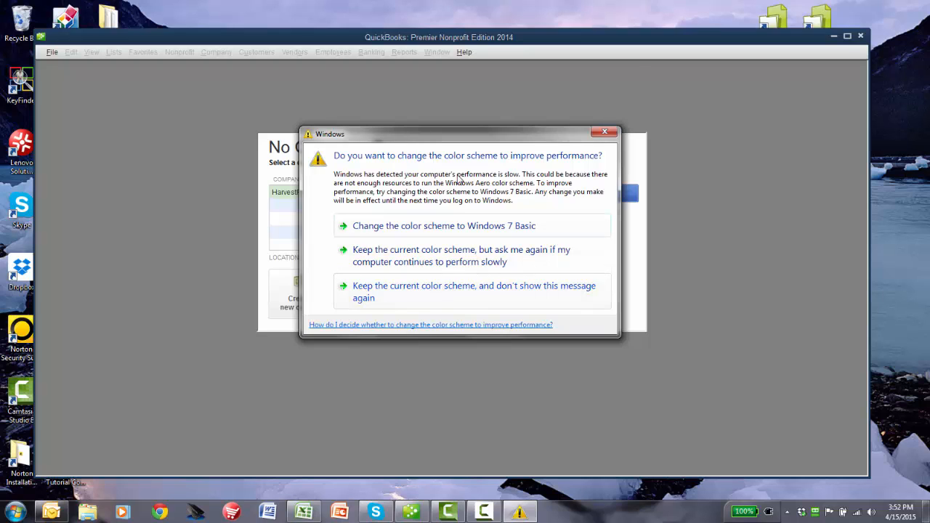
left_click(413, 295)
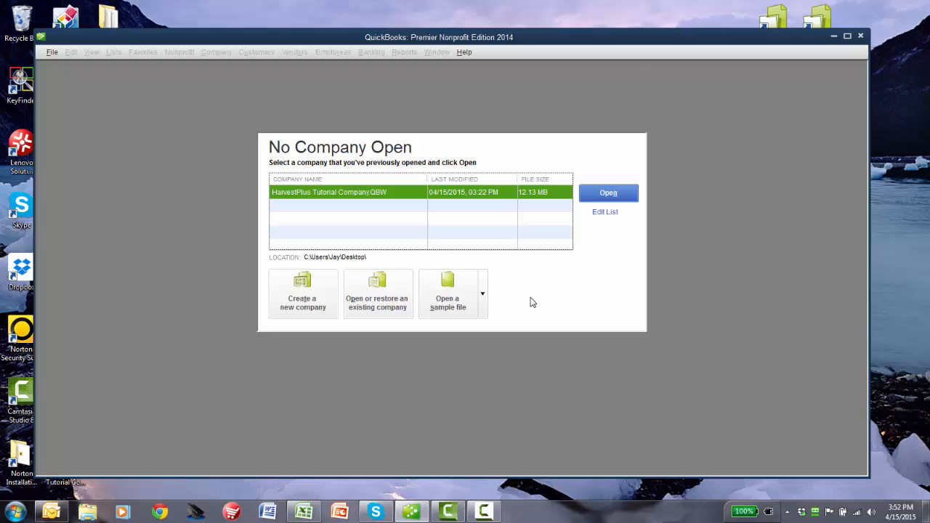
Step: Start restoring a portable company file, choosing India - All Crops on the Desktop as the source
left_click(416, 197)
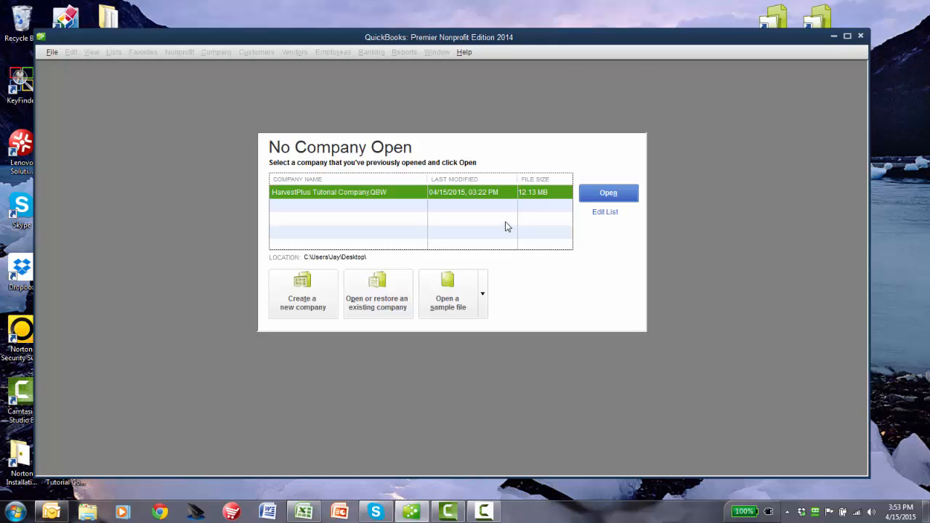
left_click(380, 295)
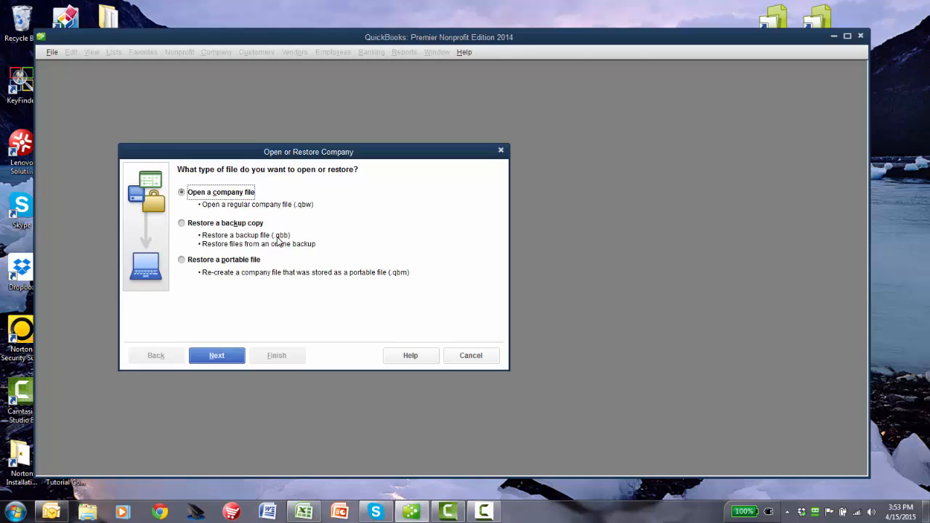
left_click(182, 261)
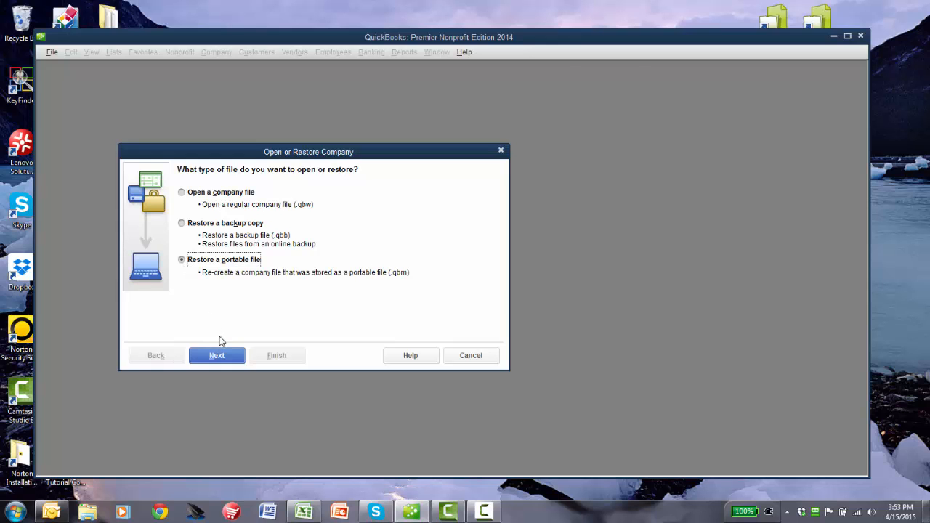
left_click(218, 356)
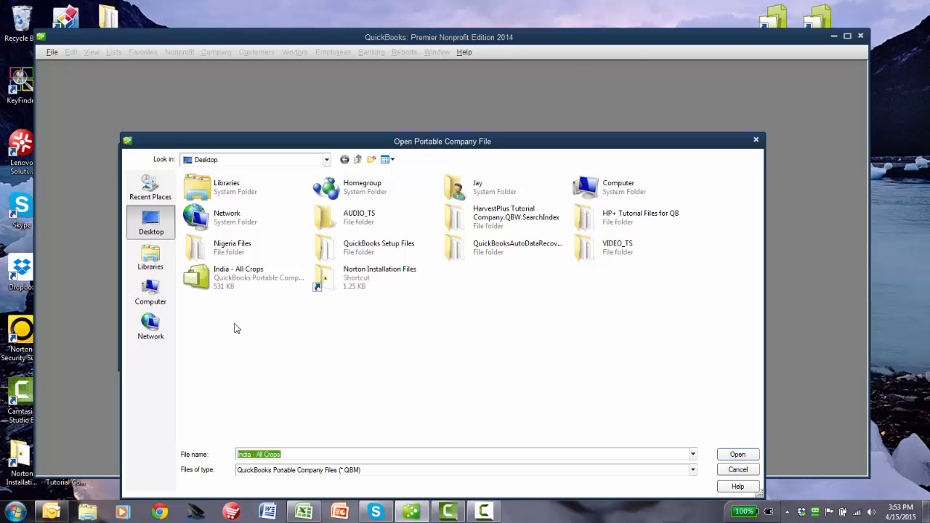
left_click(209, 283)
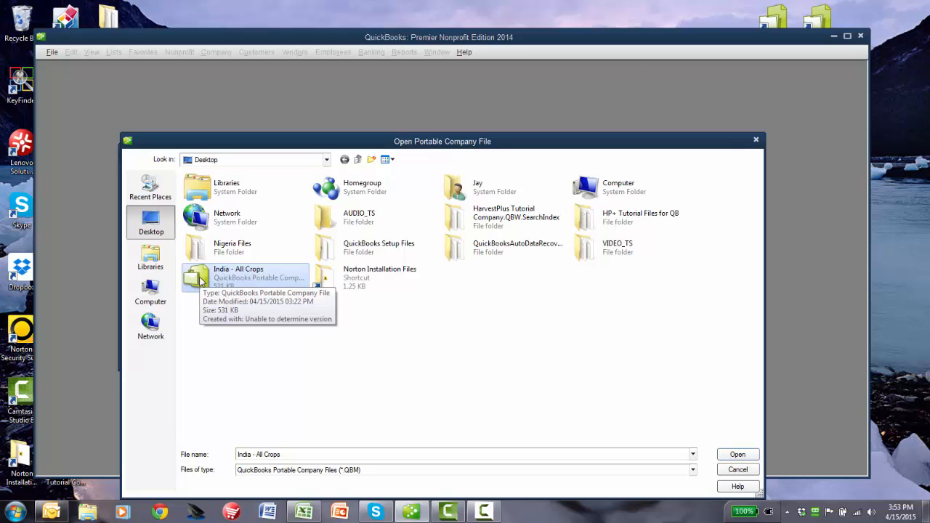
double_click(201, 277)
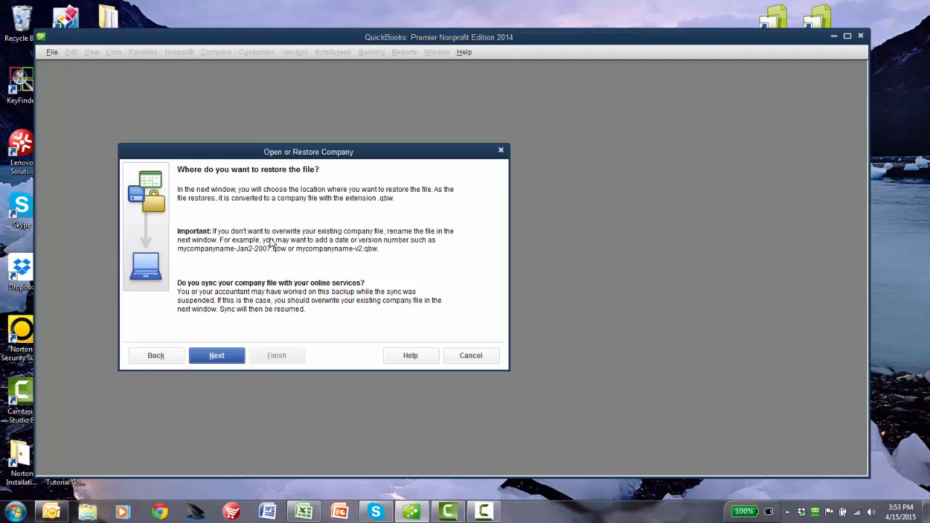
Step: Create a folder named India QuickBooks Files in the Documents library and open it as the restore location
left_click(217, 356)
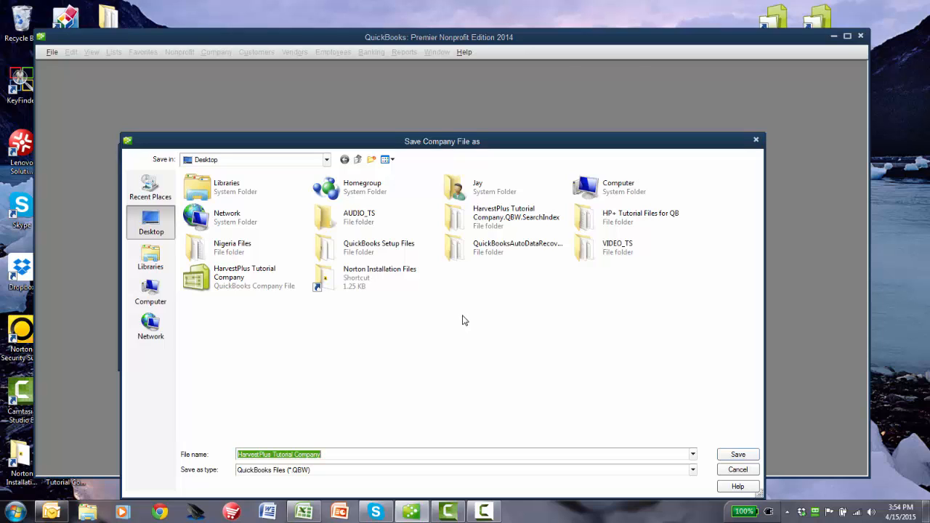
left_click(158, 268)
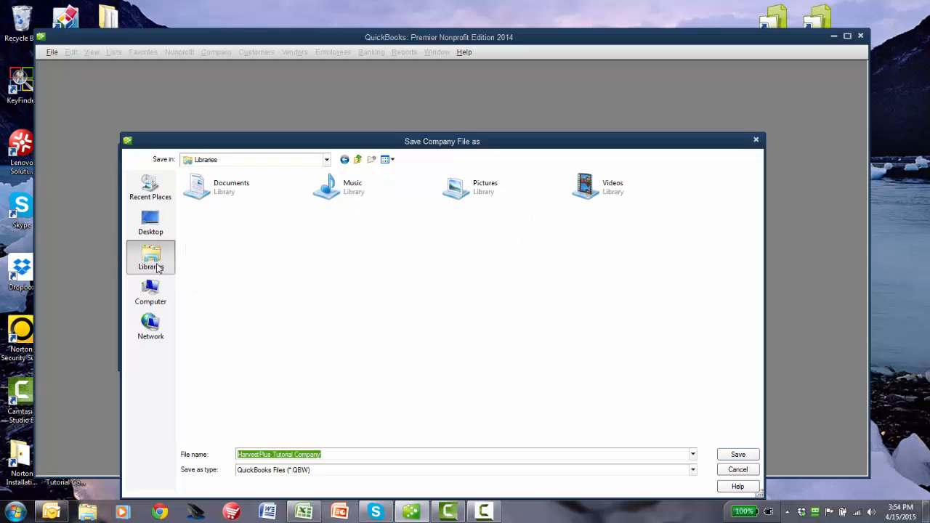
double_click(208, 187)
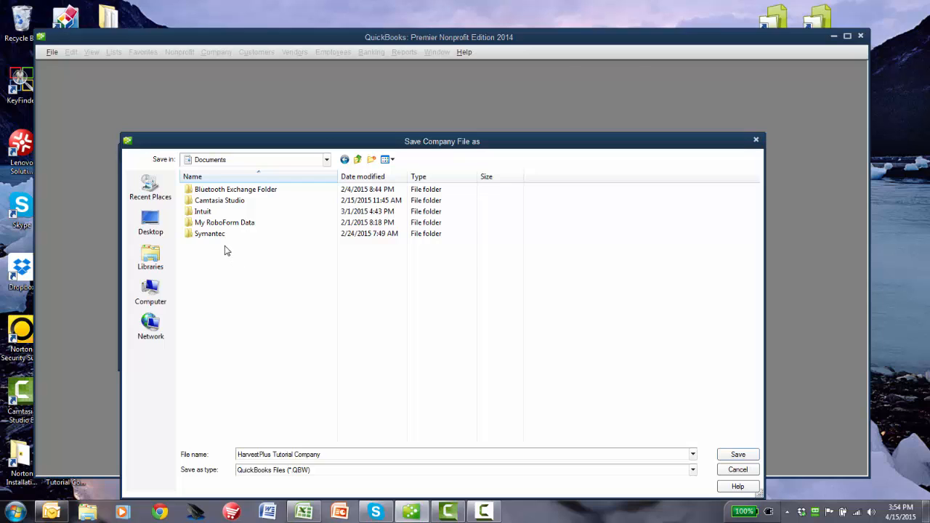
left_click(372, 160)
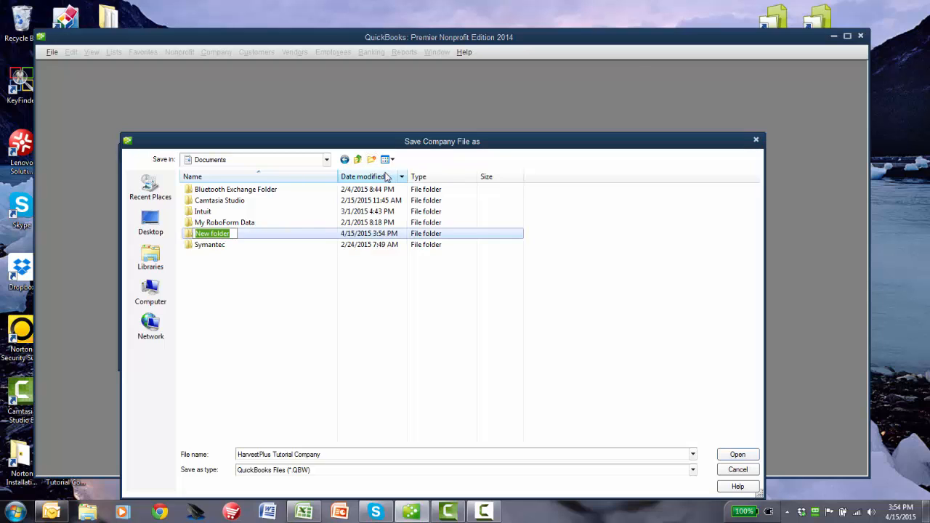
type("I")
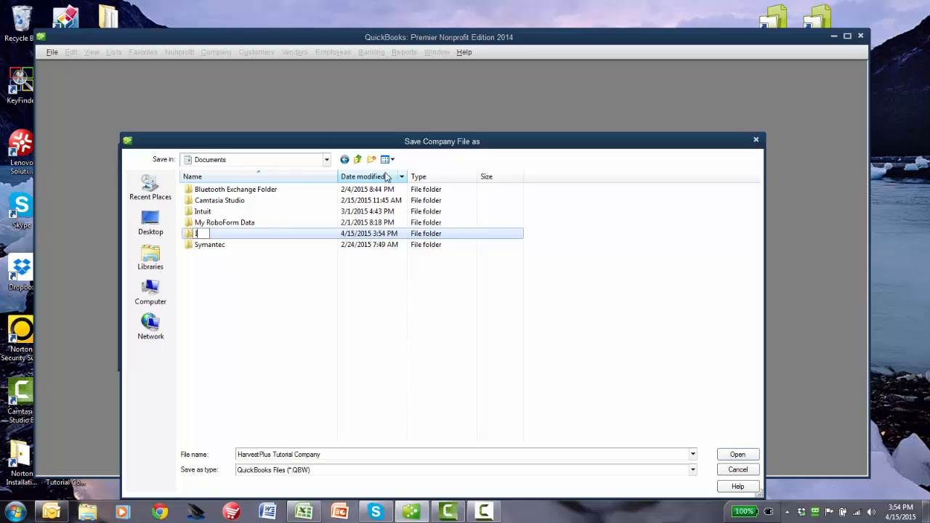
type("ndia QuickBooks")
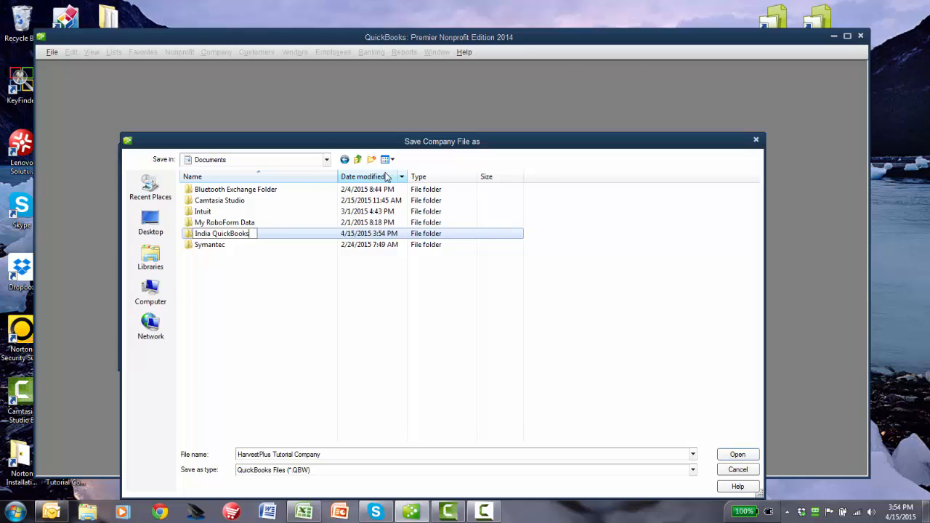
type(" Files")
double_click(189, 238)
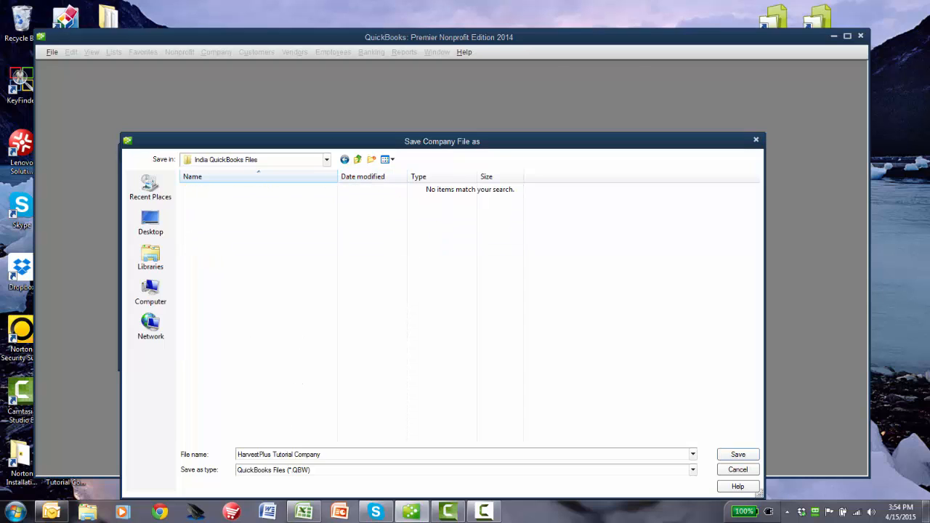
Step: Name the restored company file India - All Crops and save it in the new folder
left_click(328, 455)
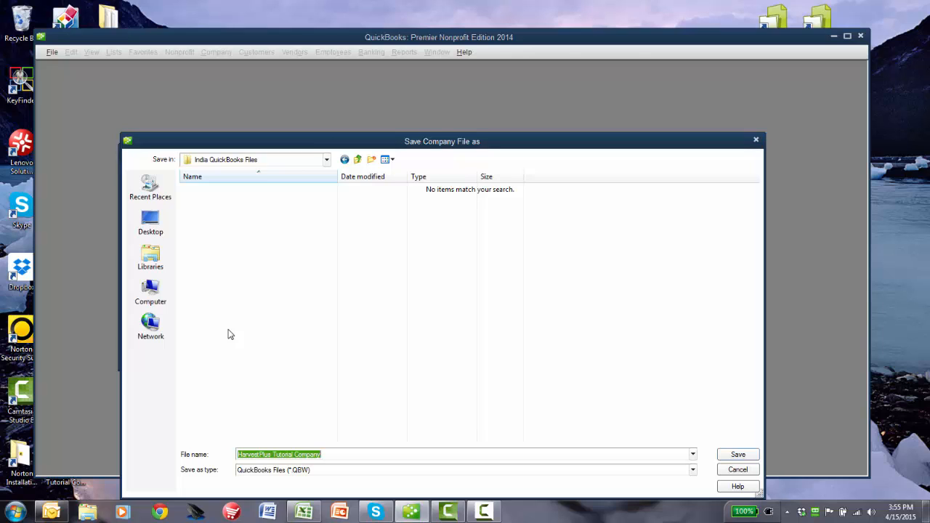
type("Ind")
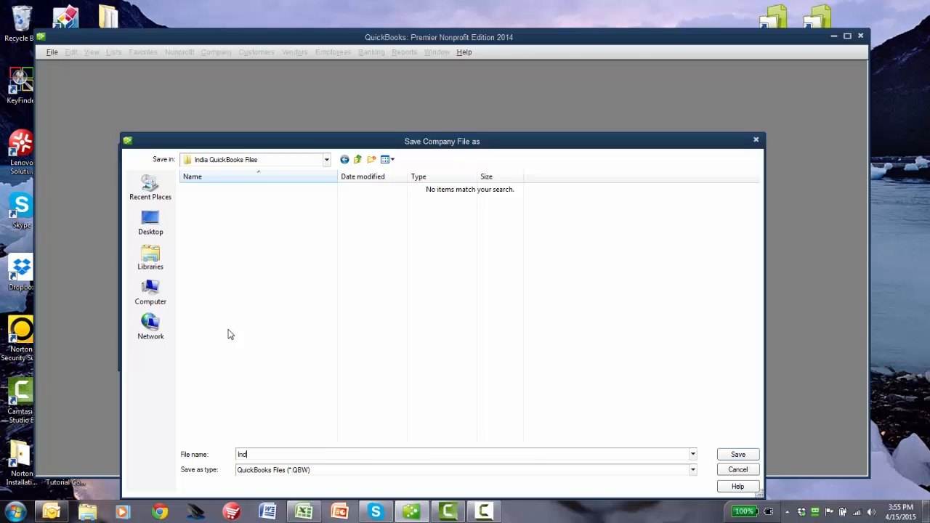
type("ia - All Crops")
left_click(738, 456)
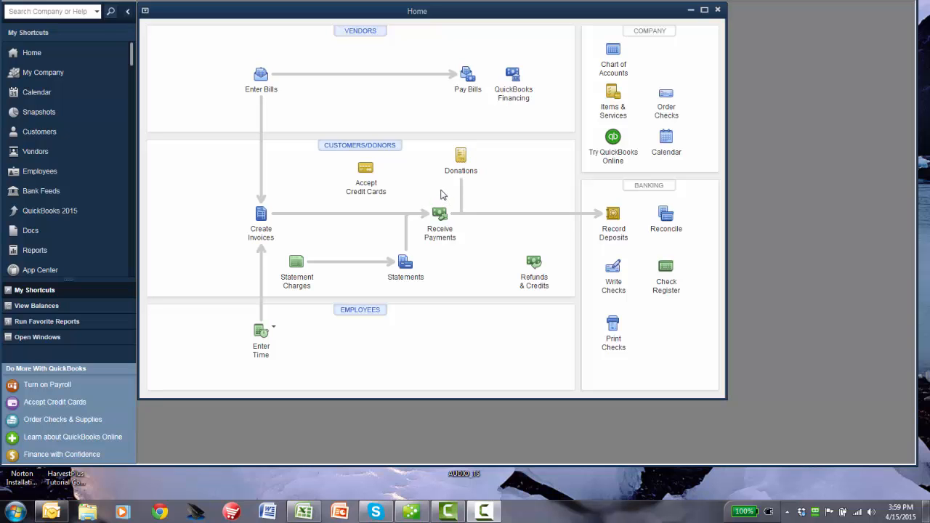
Step: Start writing a check, agree to create the required bank account, and give it the ledger number 1000000
left_click_drag(454, 16, 453, 14)
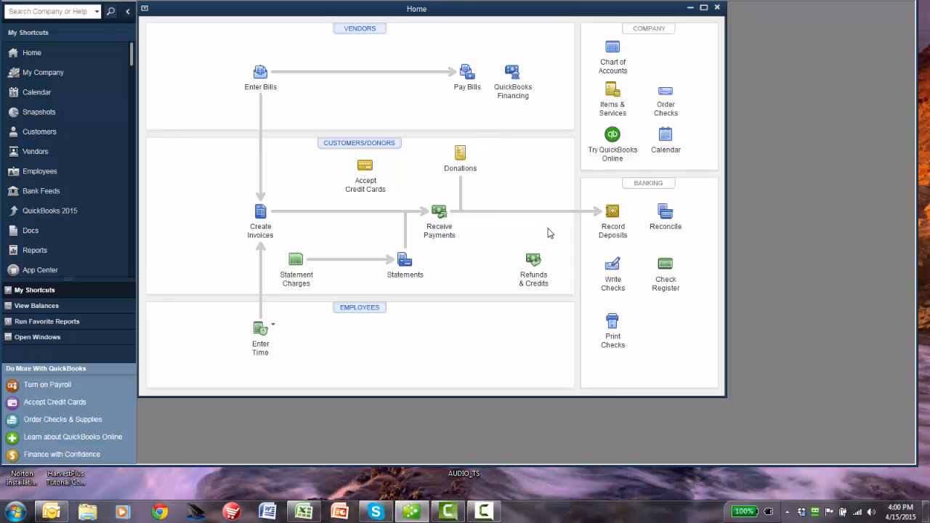
left_click(615, 273)
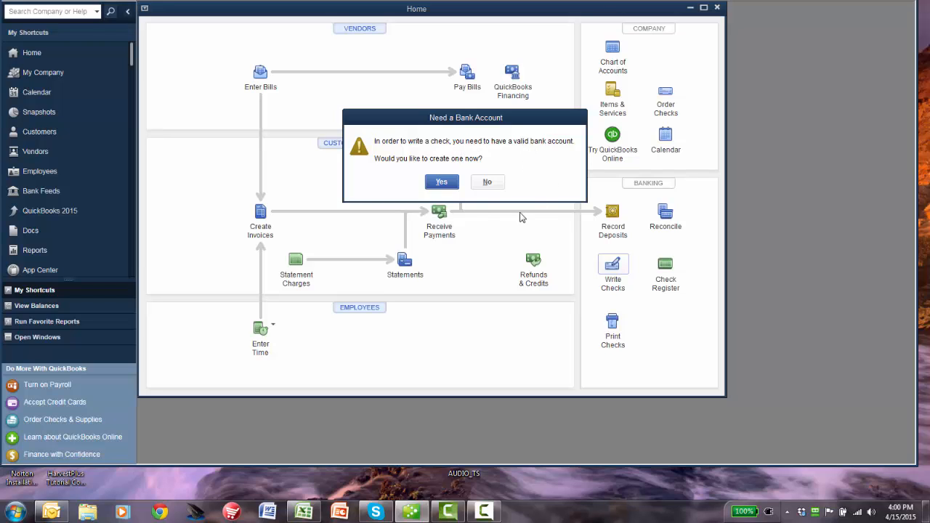
left_click(443, 184)
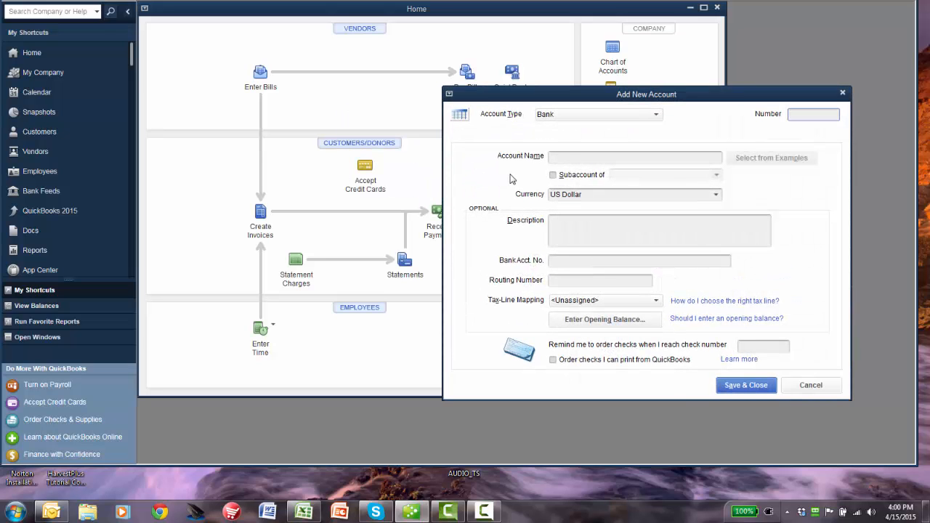
left_click(571, 164)
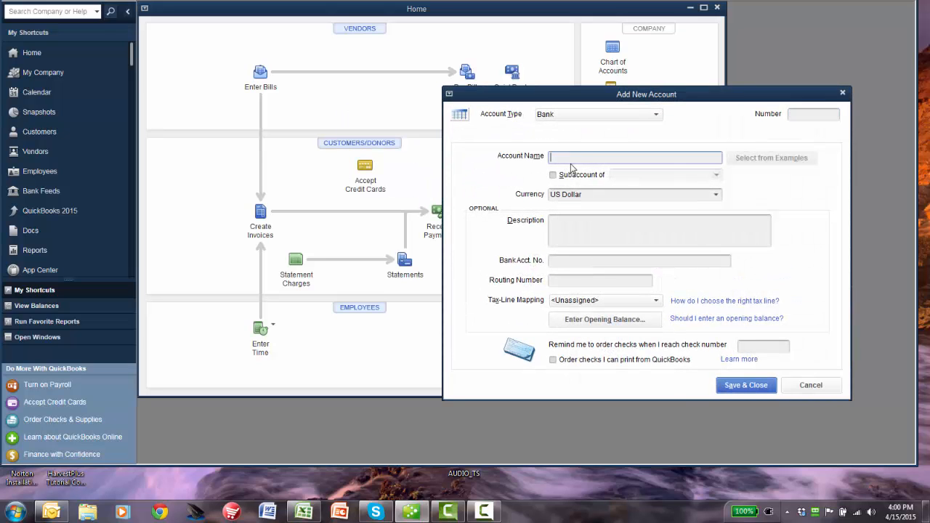
left_click(790, 116)
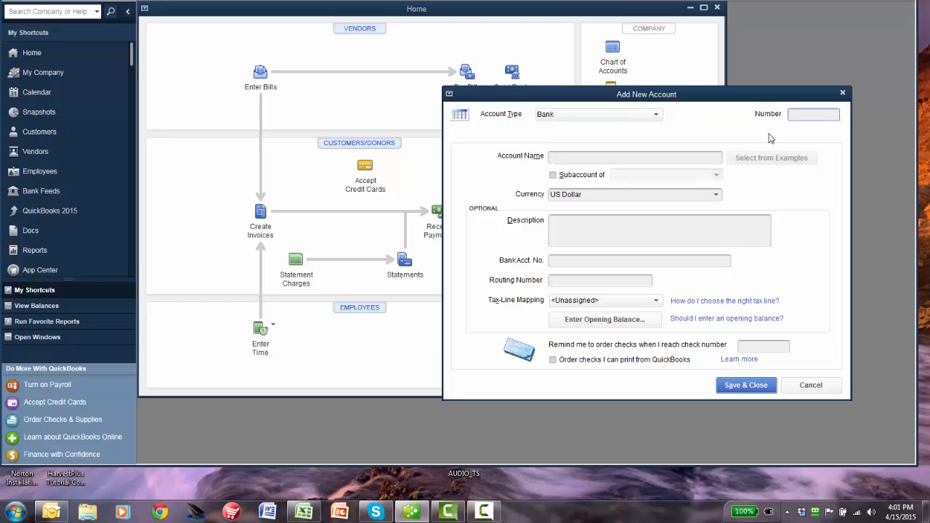
type("1000000")
Step: Name the new bank account Disbursement Account and save it
left_click(557, 157)
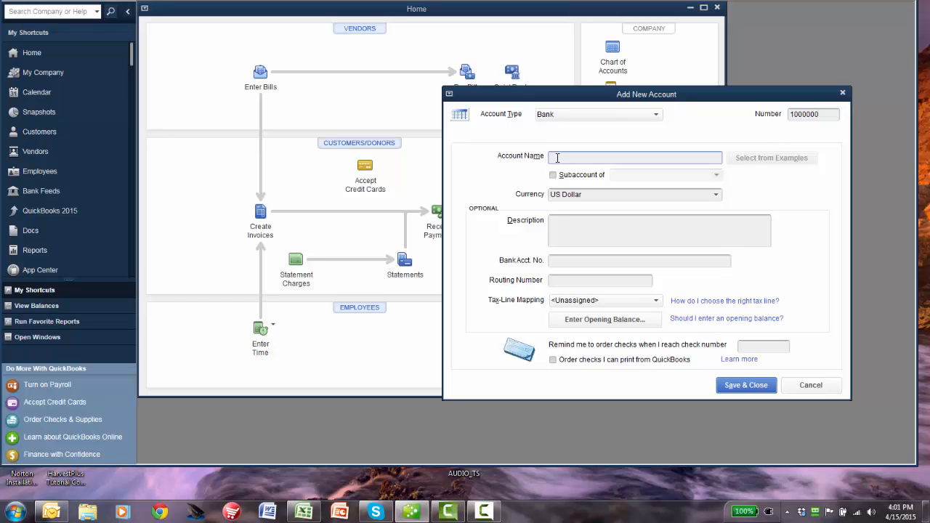
type("Dis")
type("bus")
type("sementA")
type("ccounts")
key("BackSpace")
left_click(744, 386)
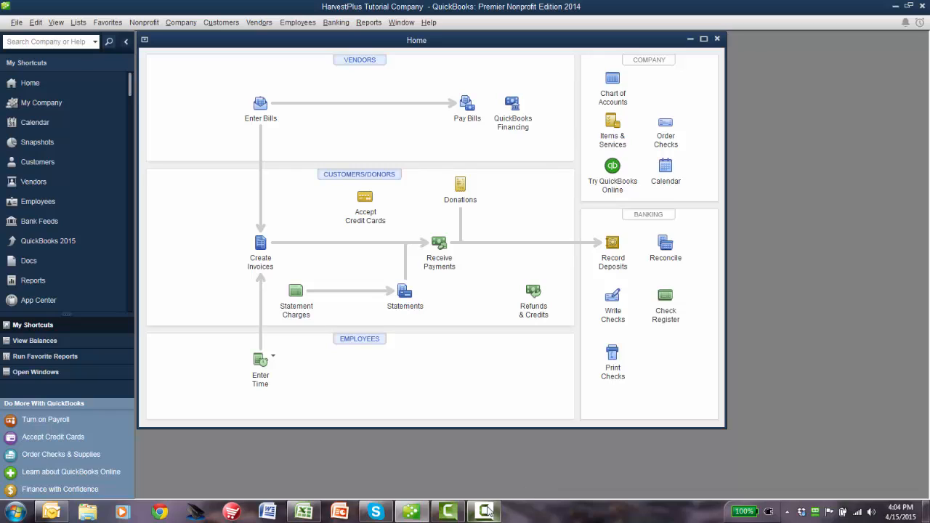
Step: Open the Write Checks form and look at the class choices for the first expense line
mouse_move(488, 511)
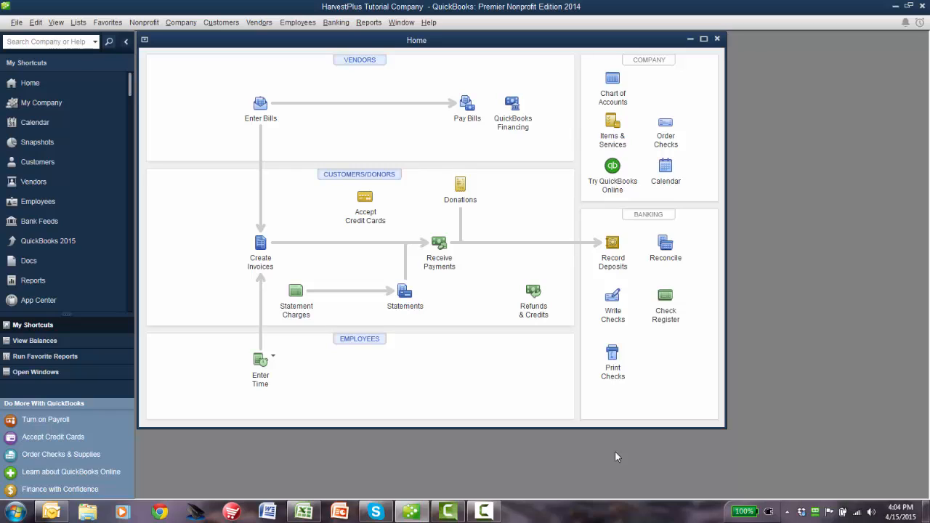
left_click(614, 300)
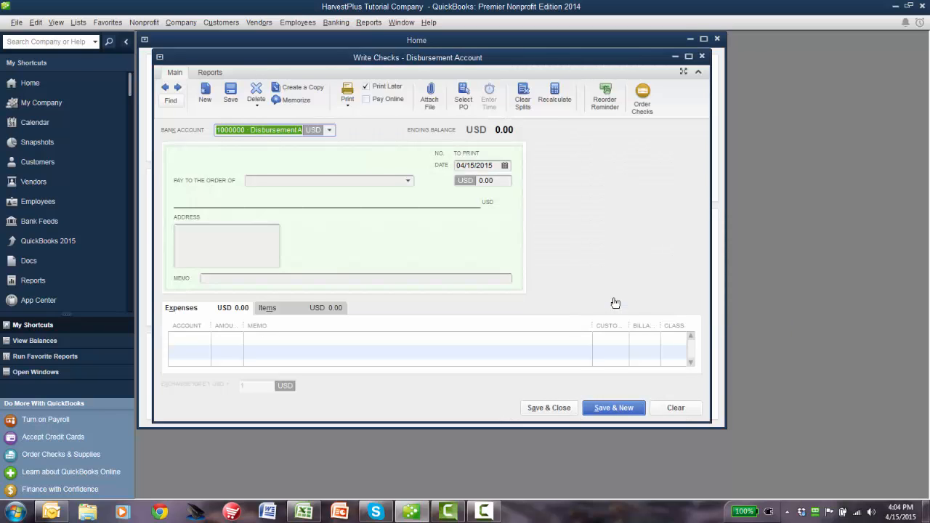
left_click(680, 340)
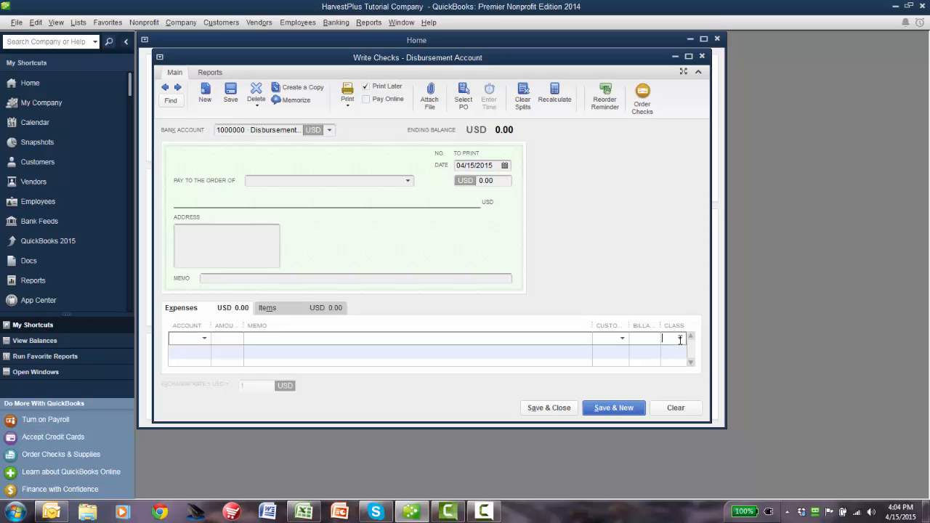
left_click(680, 339)
left_click(680, 341)
Step: Review the company-wide Accounting preferences for account numbers and class tracking, then accept them
left_click(35, 23)
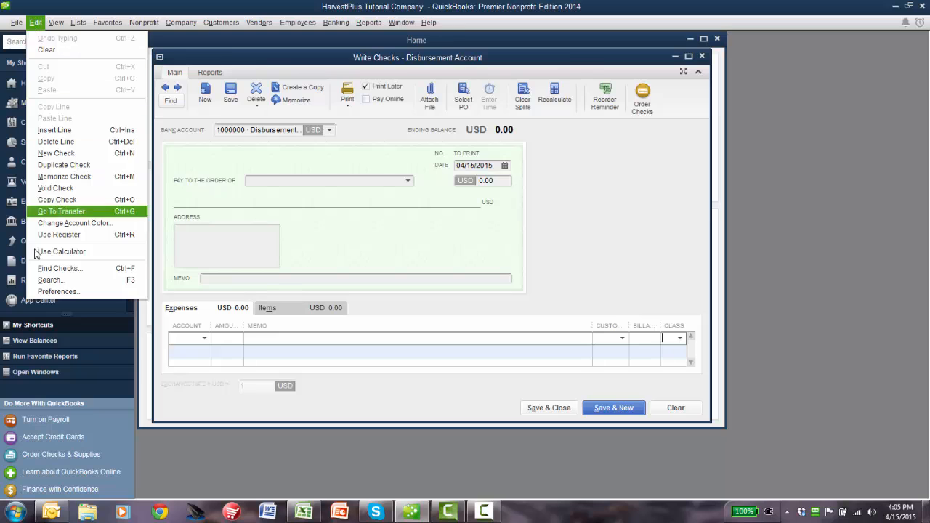
left_click(58, 291)
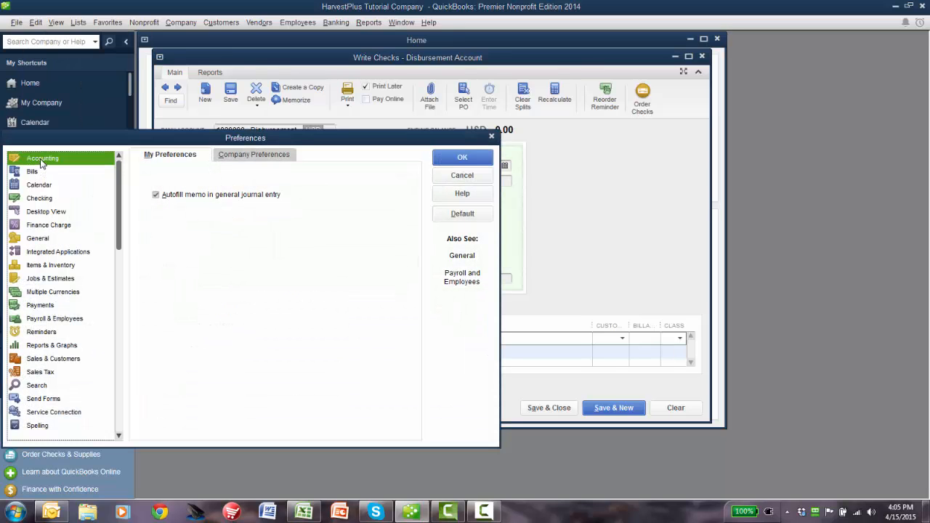
left_click(263, 157)
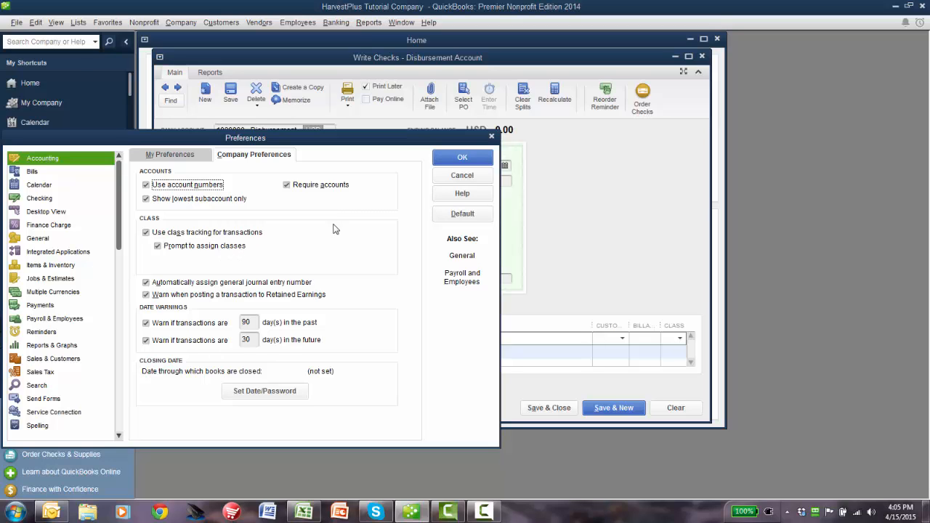
left_click(457, 158)
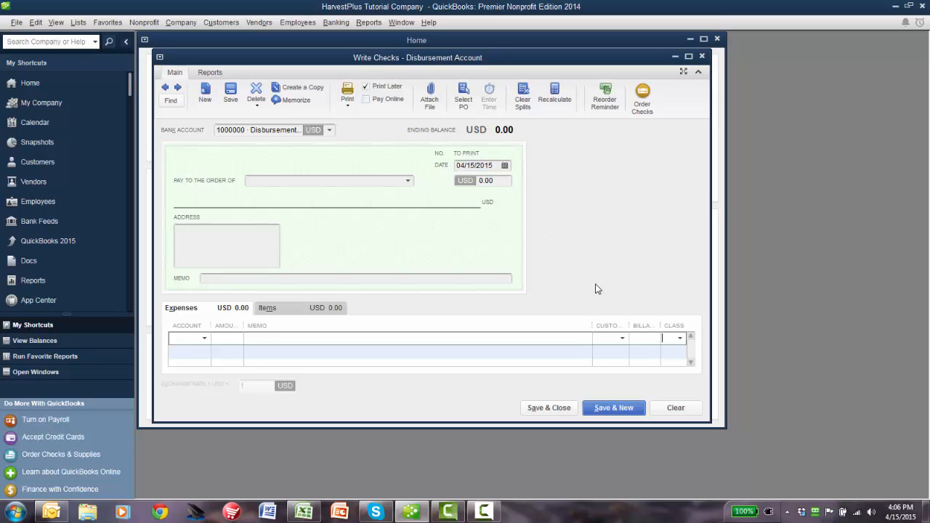
Step: Create a new class named Rice from the class choices of the first expense line
left_click(680, 339)
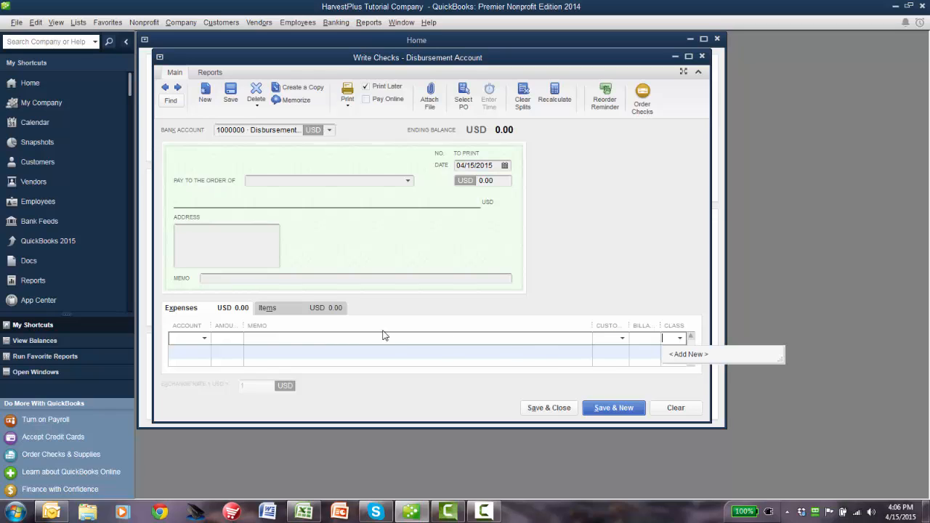
left_click(688, 355)
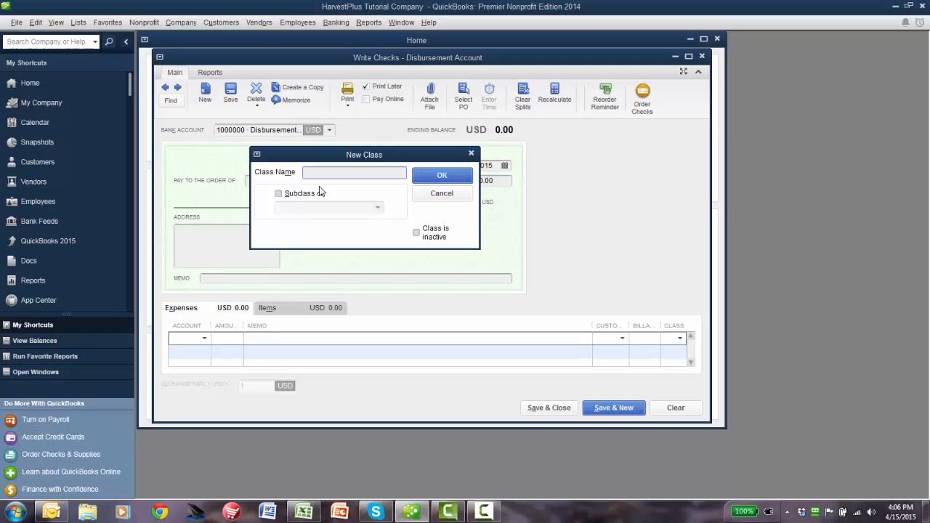
type("Rice")
left_click(441, 176)
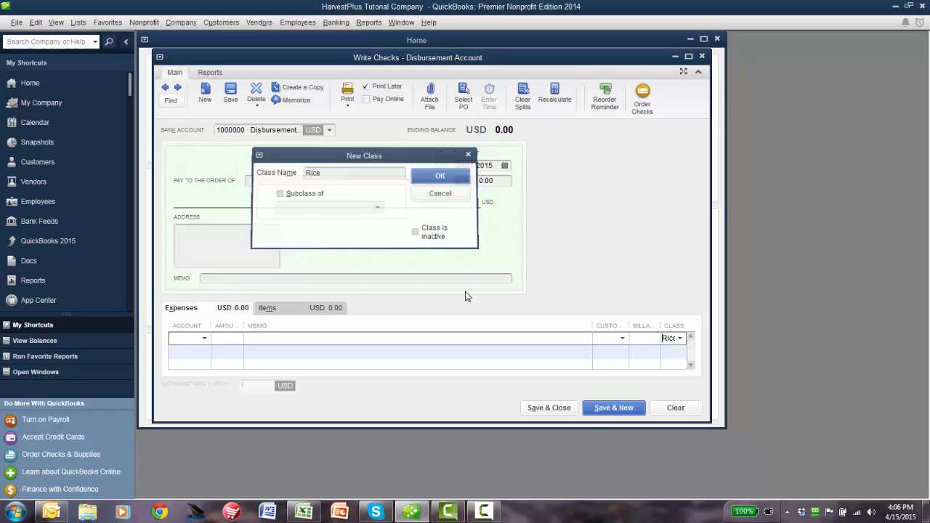
Step: Add a second class named Wheat from the expense line's class choices
left_click(681, 339)
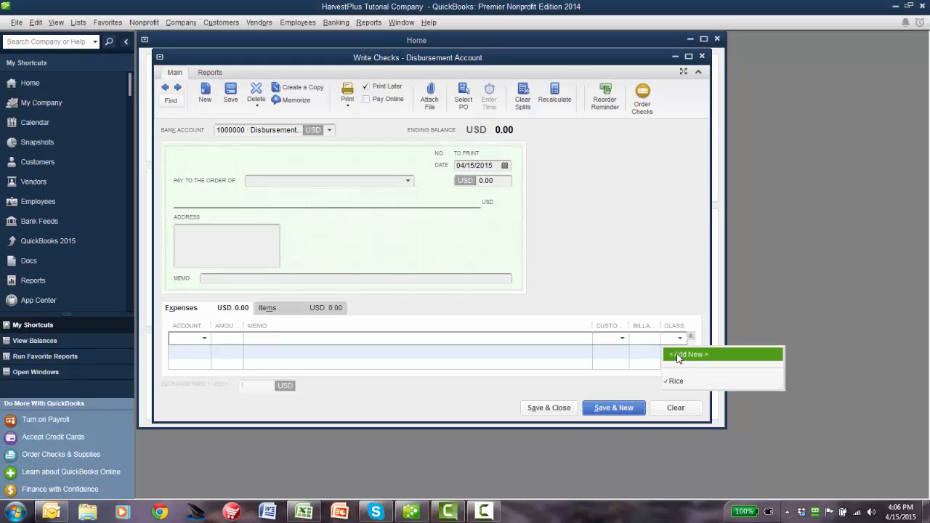
left_click(687, 356)
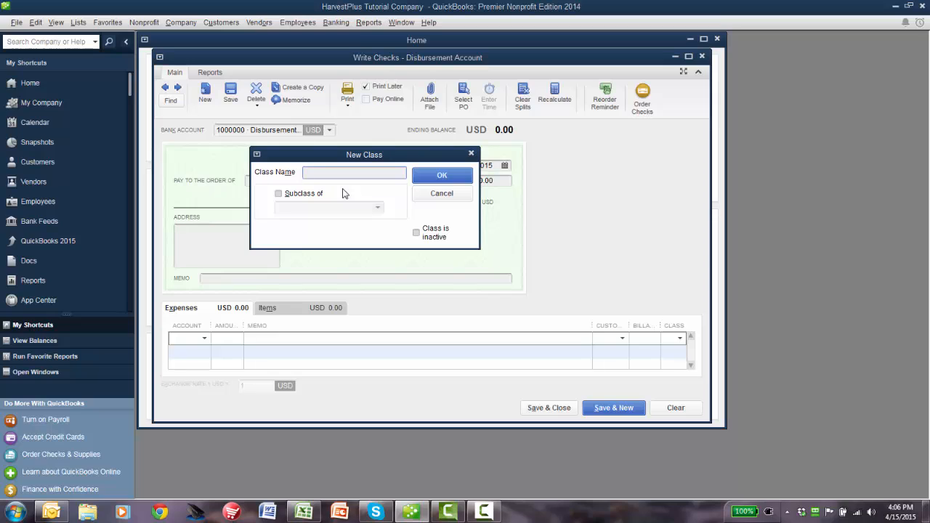
type("Wheat")
left_click(431, 182)
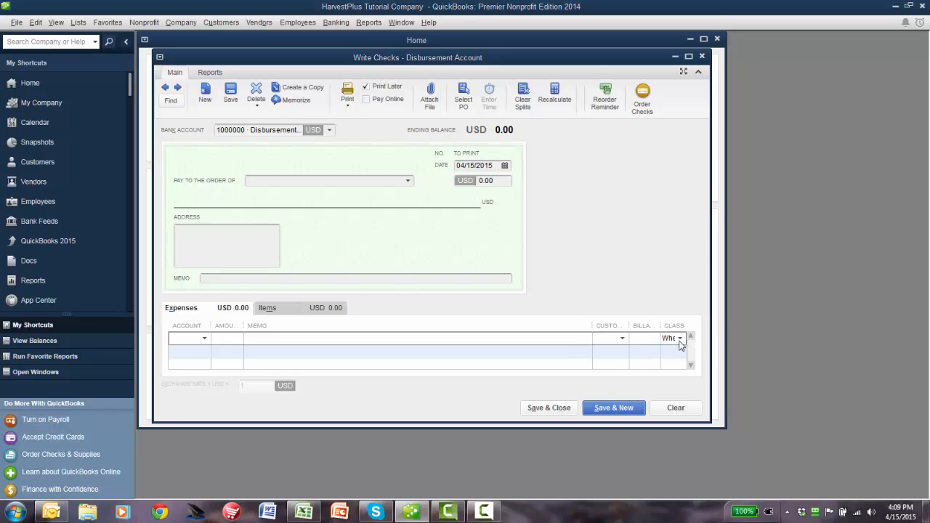
Step: Add a third class named Pearl Millet from the expense line's class choices
left_click(680, 339)
left_click(684, 357)
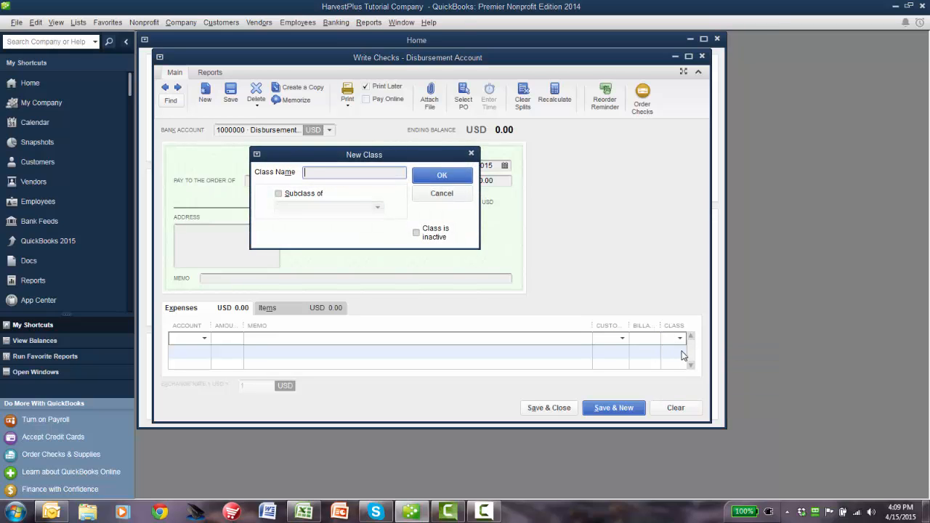
type("Pearl Millet")
left_click(437, 176)
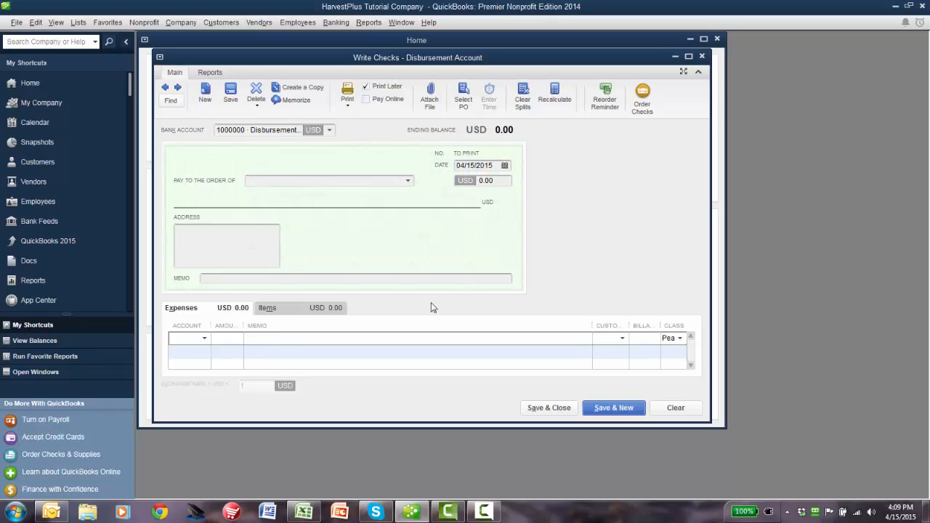
Step: Assign the expense line to account 7102150 Field Labor and set the check amount to 1200 USD
left_click(204, 338)
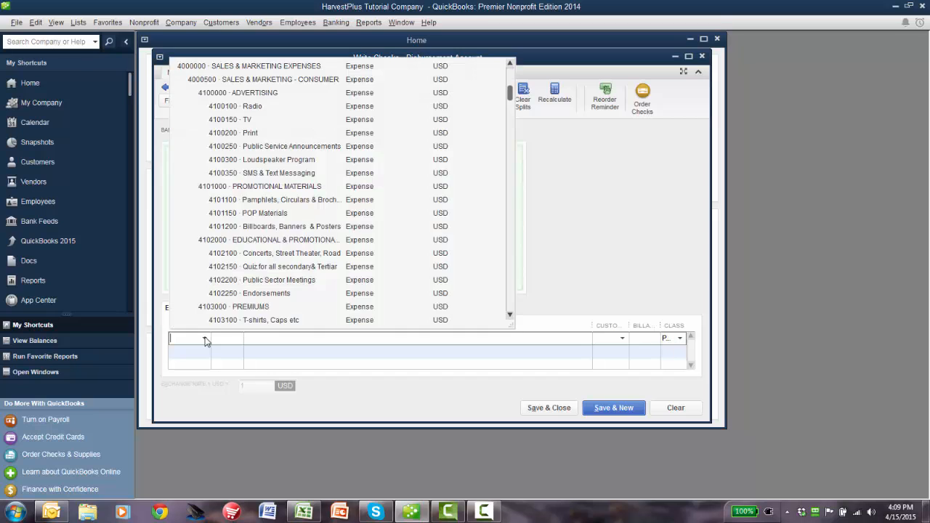
left_click_drag(510, 93, 487, 243)
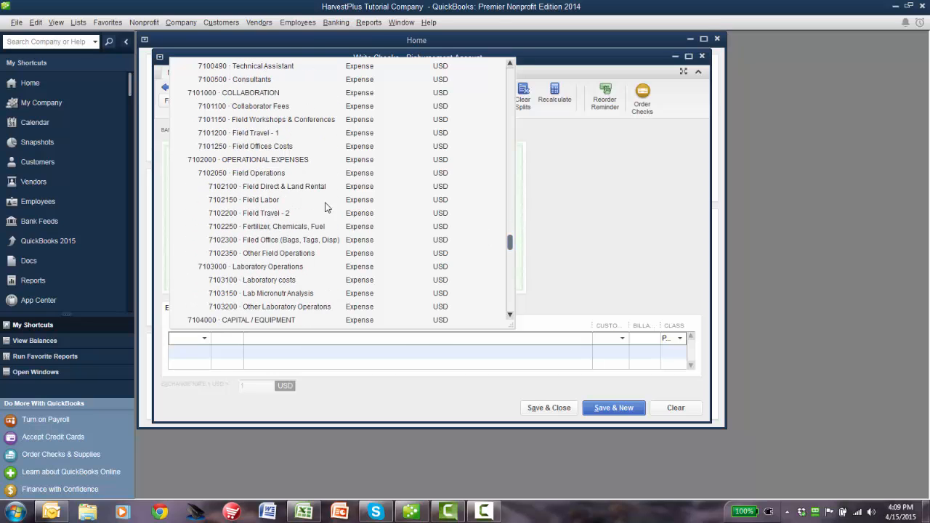
left_click(262, 200)
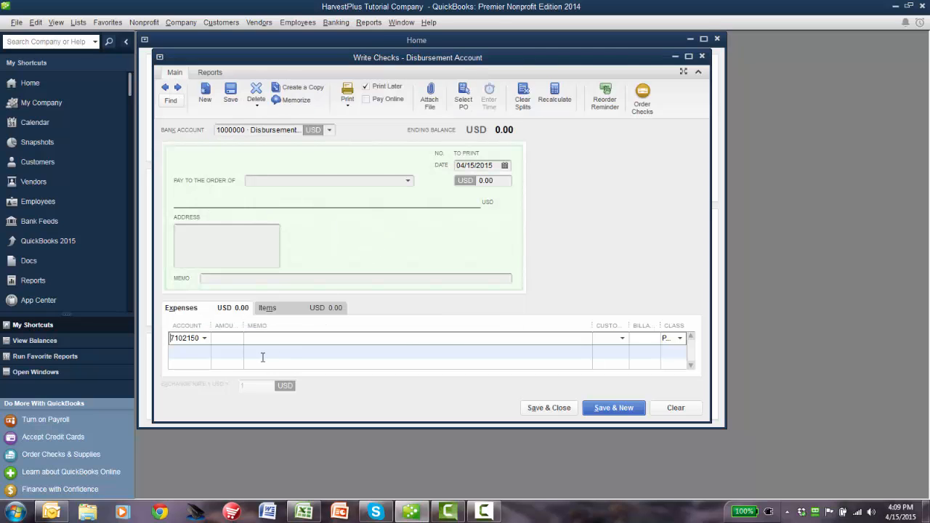
left_click(483, 181)
type("1200")
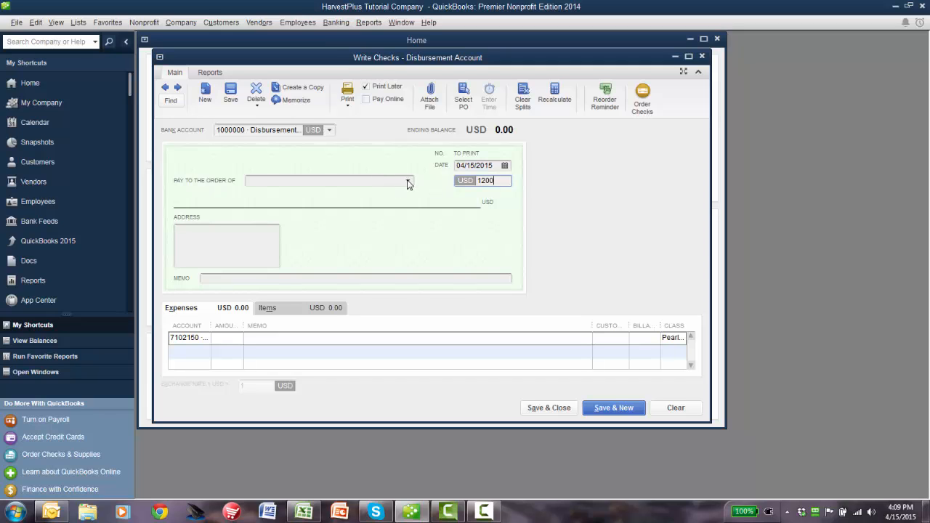
Step: Add a new vendor named xyz as the payee of the check
left_click(408, 180)
left_click(284, 197)
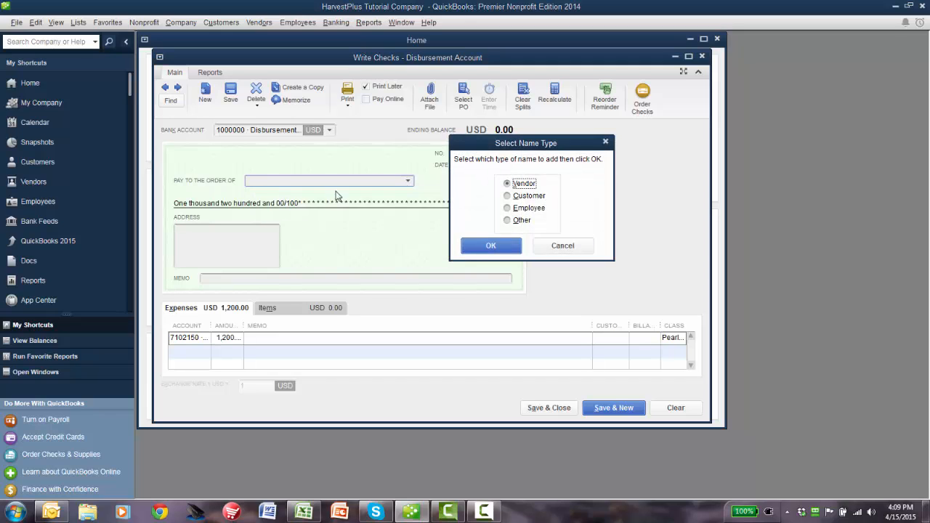
left_click(508, 244)
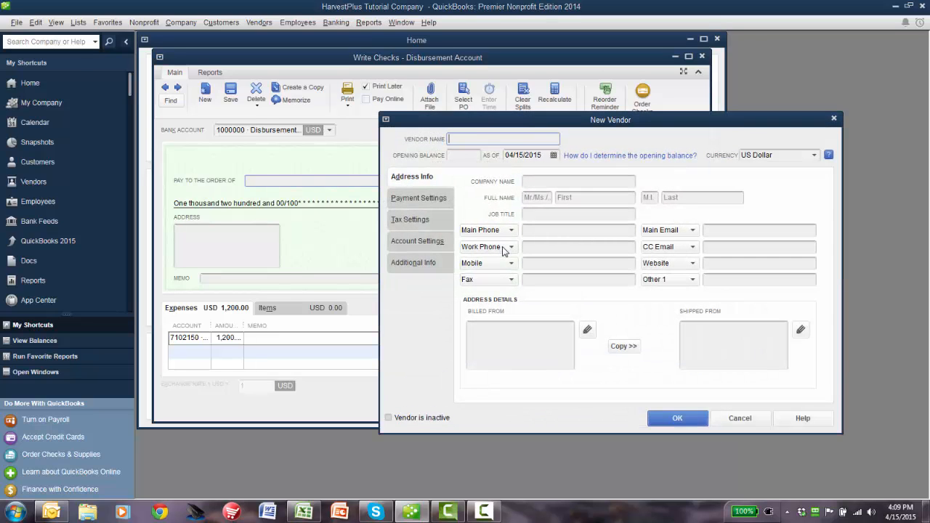
type("xyz")
key("Return")
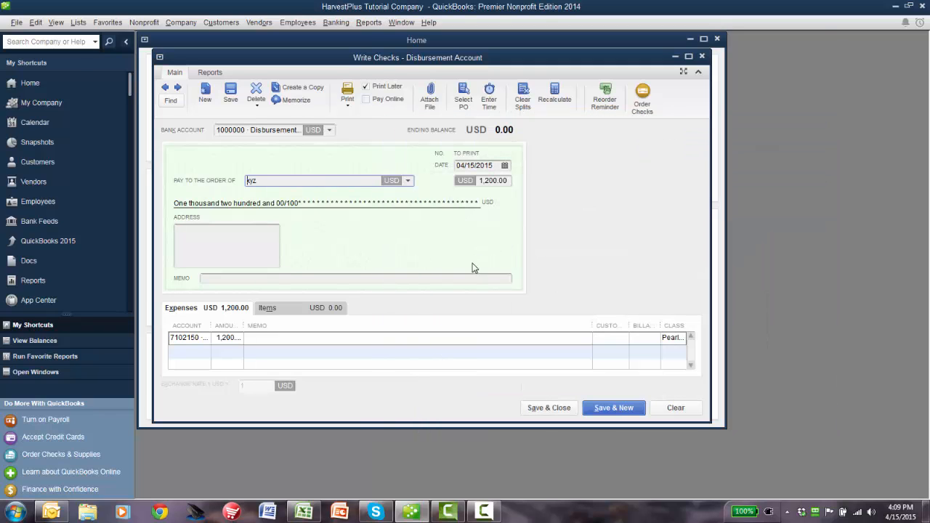
Step: Try the Pearl Millet, Rice and Wheat classes in turn on the Field Labor expense line
left_click(686, 342)
left_click(681, 339)
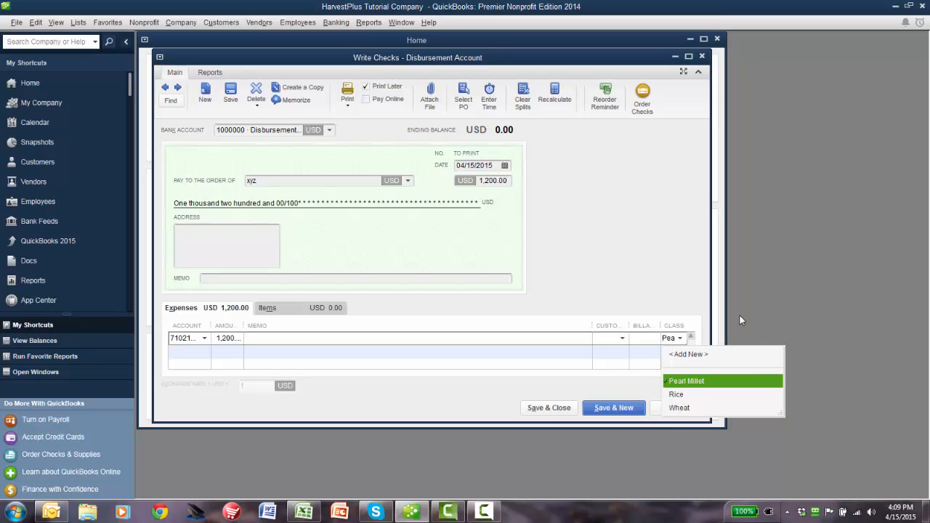
left_click(697, 382)
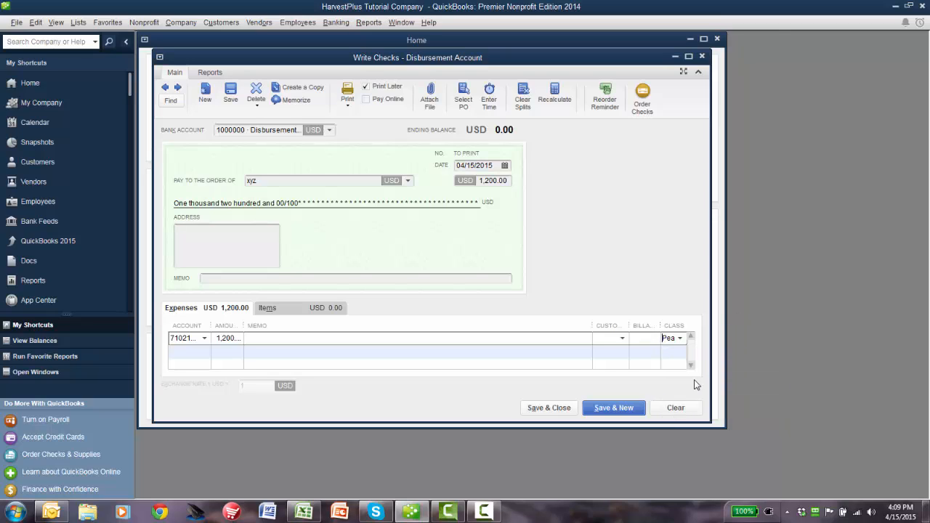
left_click(683, 340)
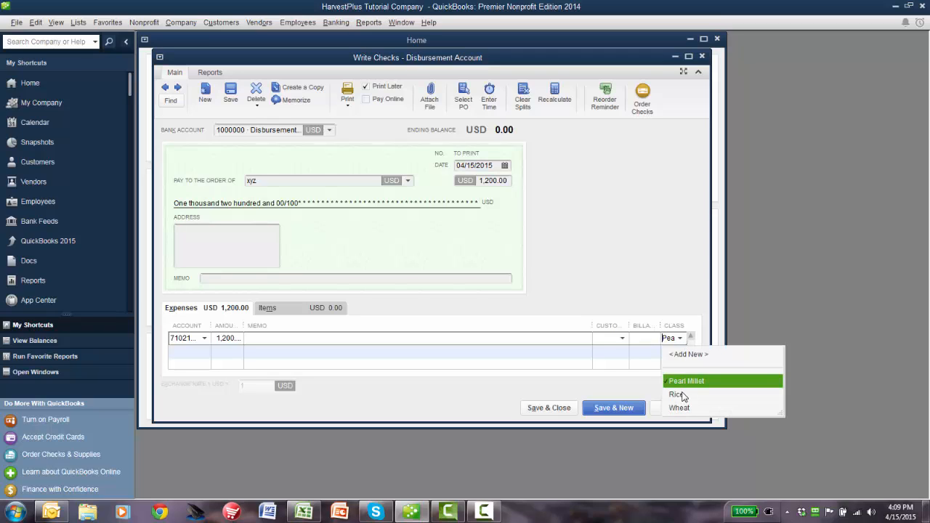
left_click(683, 394)
left_click(680, 339)
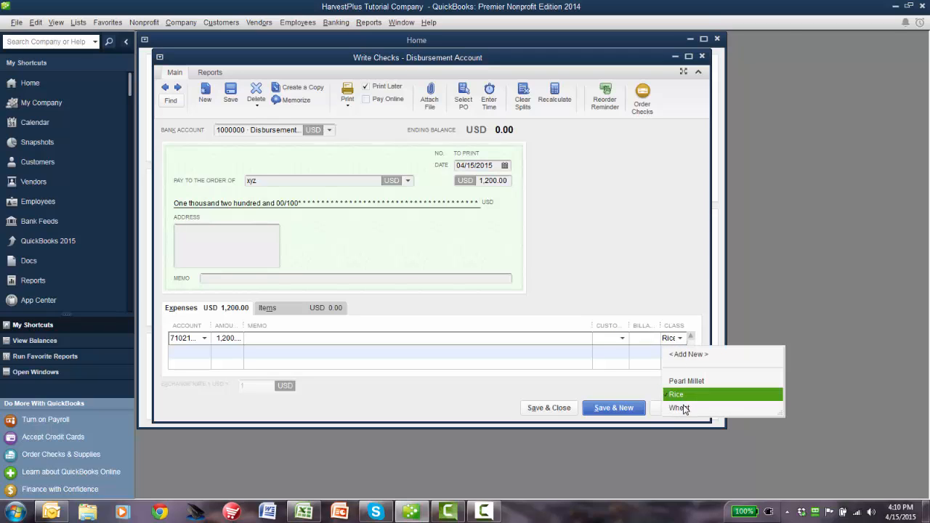
left_click(683, 409)
Step: Create a class named General for the expense line, and close the check with the transaction recorded
left_click(680, 340)
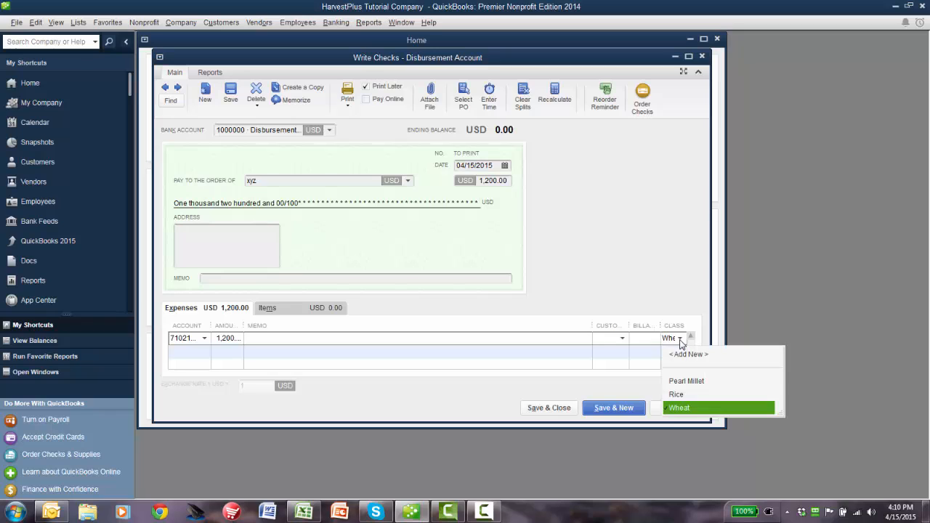
left_click(684, 356)
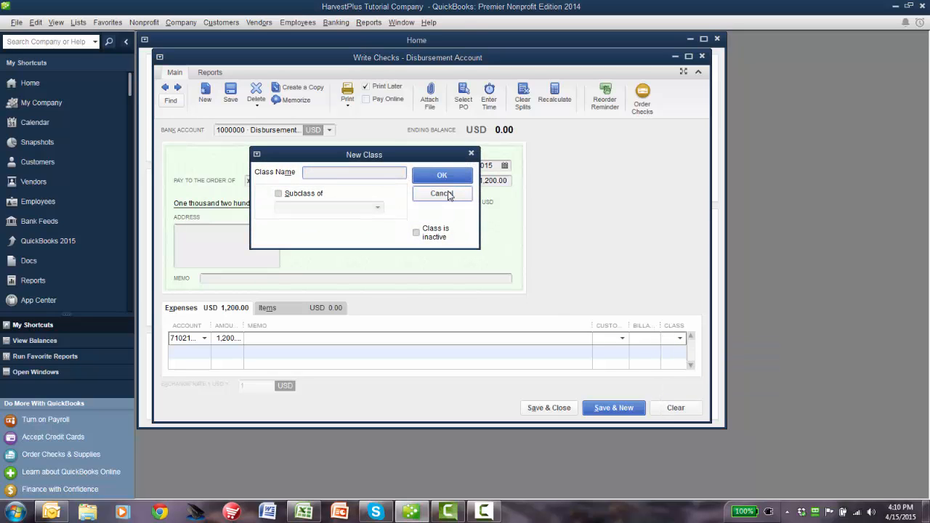
type("General")
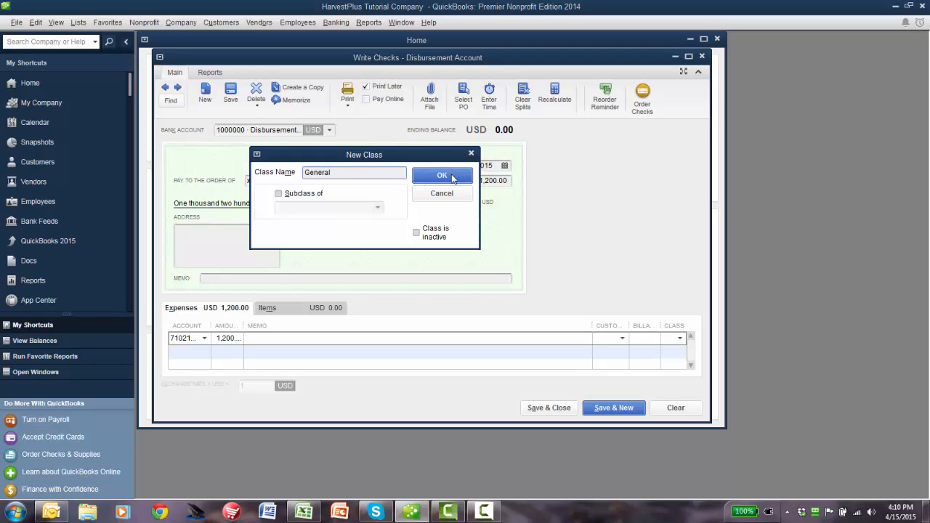
left_click(454, 176)
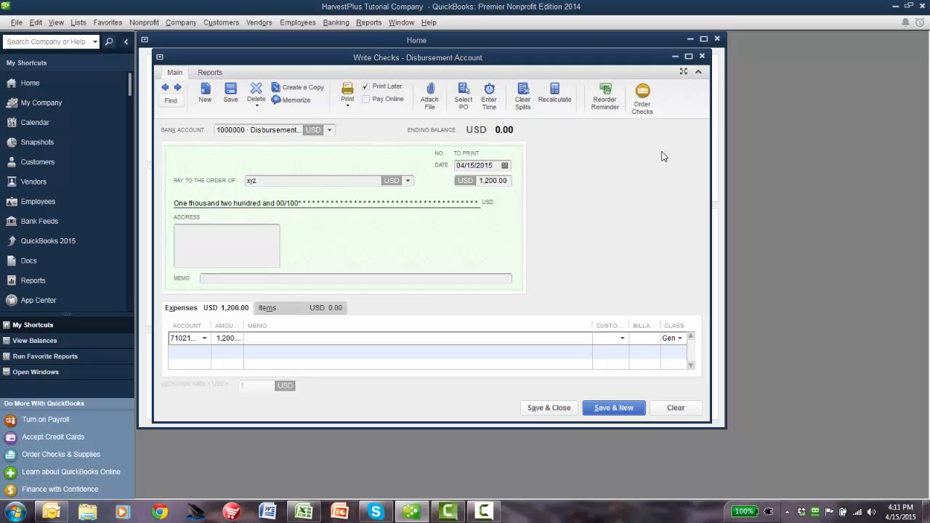
key("Escape")
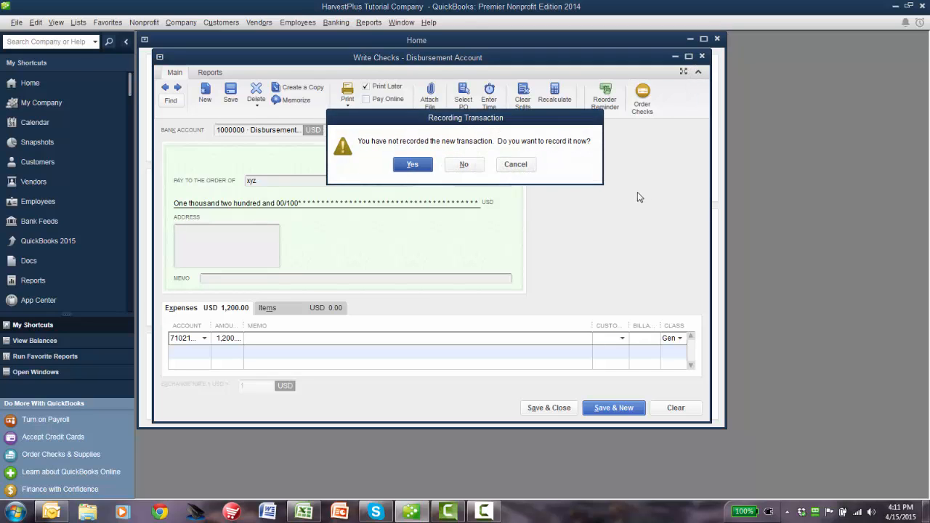
left_click(413, 166)
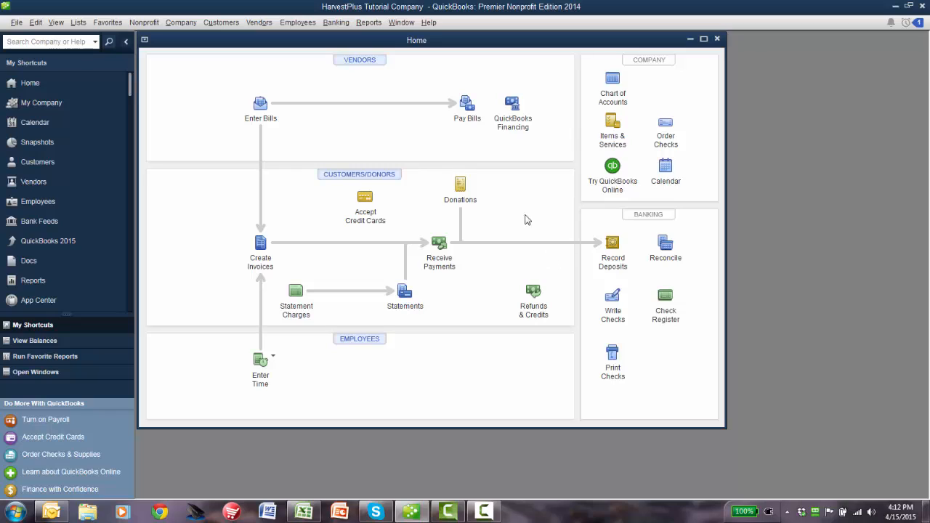